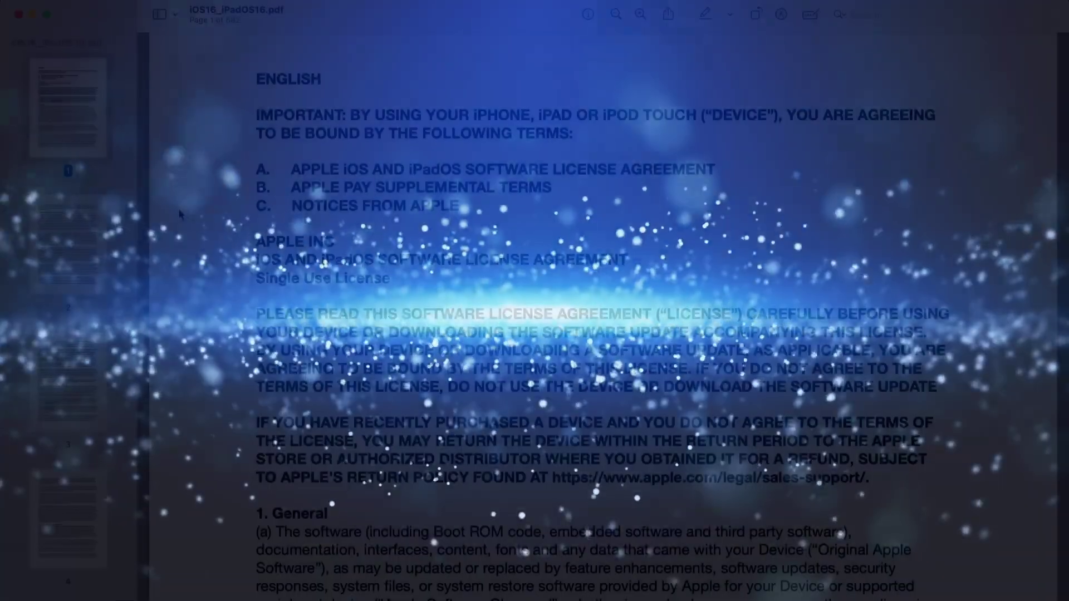
scroll(179, 215, down, 5)
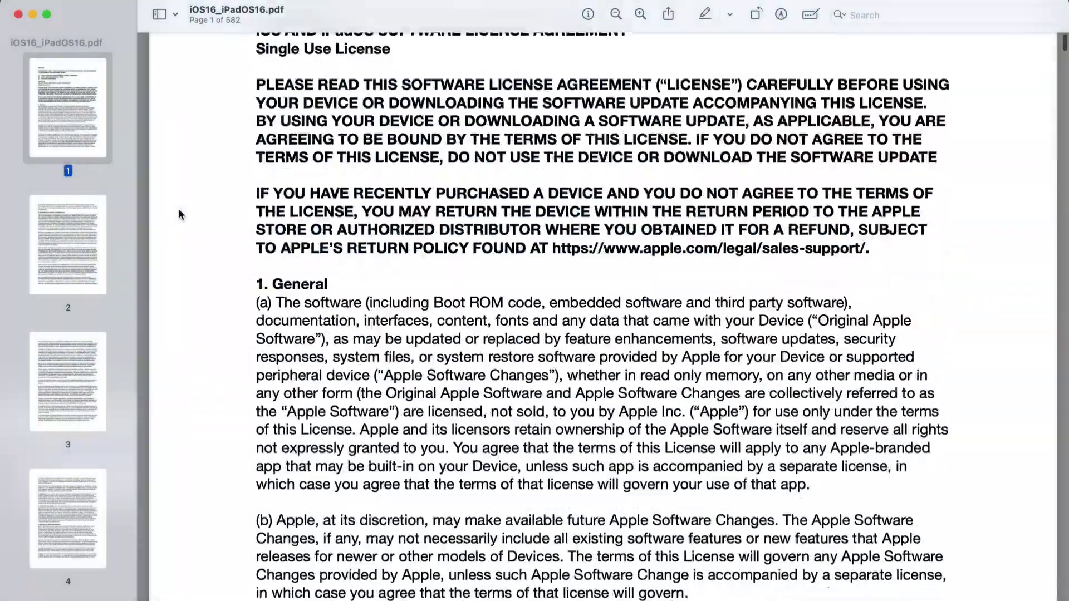
scroll(179, 215, down, 3)
scroll(179, 215, down, 5)
scroll(179, 214, down, 5)
scroll(178, 214, down, 5)
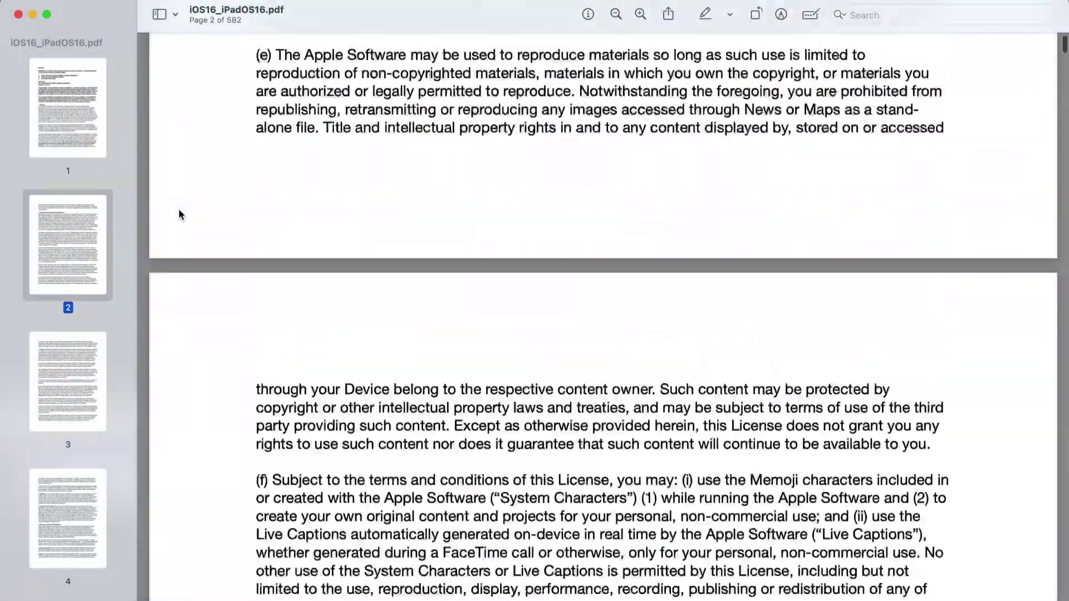
scroll(179, 215, down, 5)
scroll(178, 214, down, 5)
scroll(179, 214, down, 5)
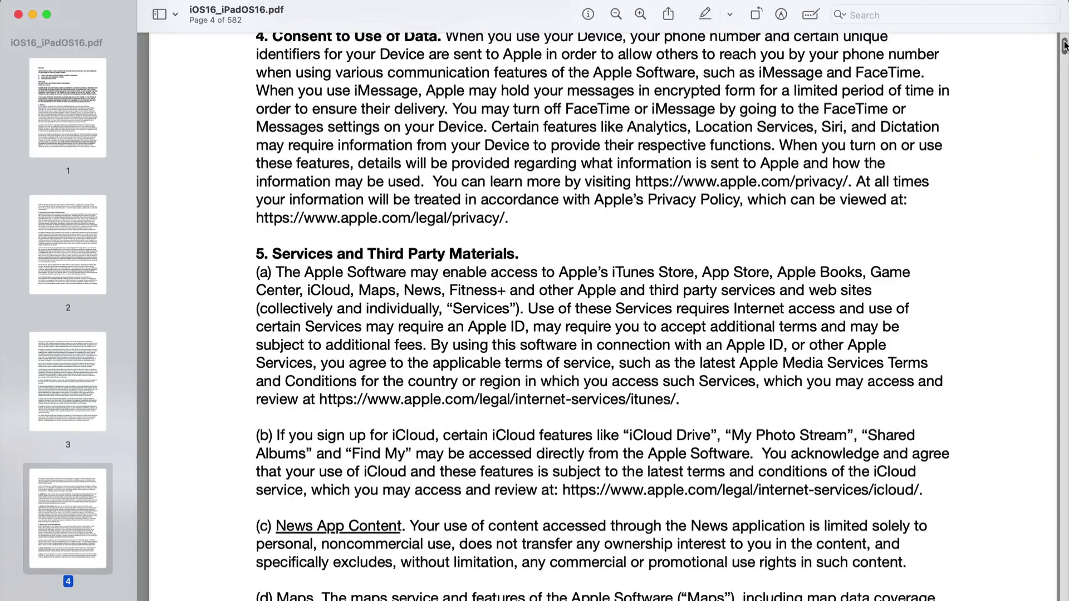
drag(1064, 46, 1066, 596)
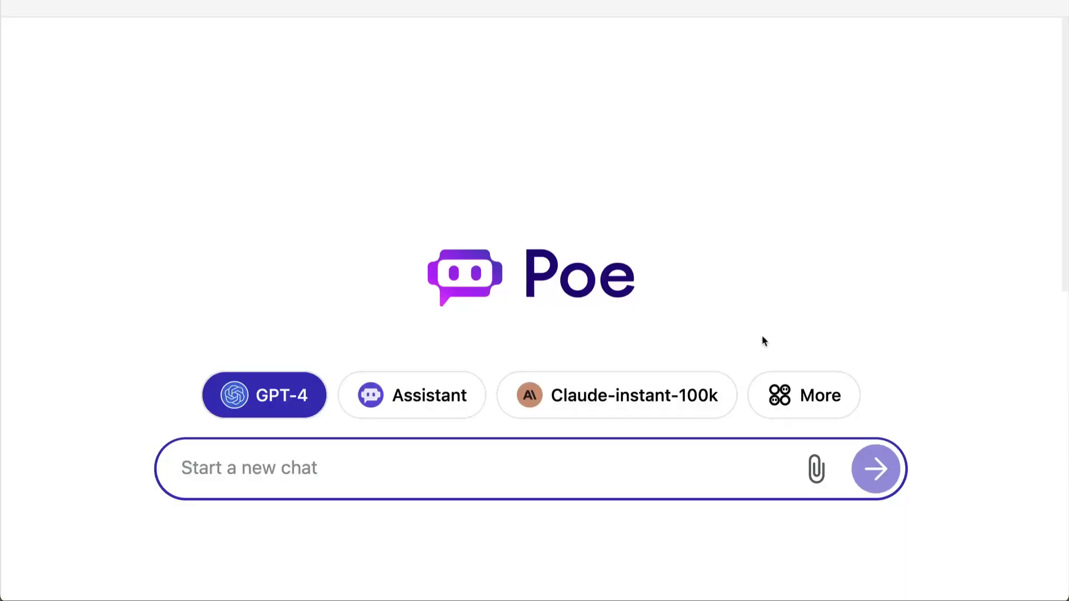
Expand the Poe home page bot list to show all bots, including GPT-4 and Claude models
click(813, 397)
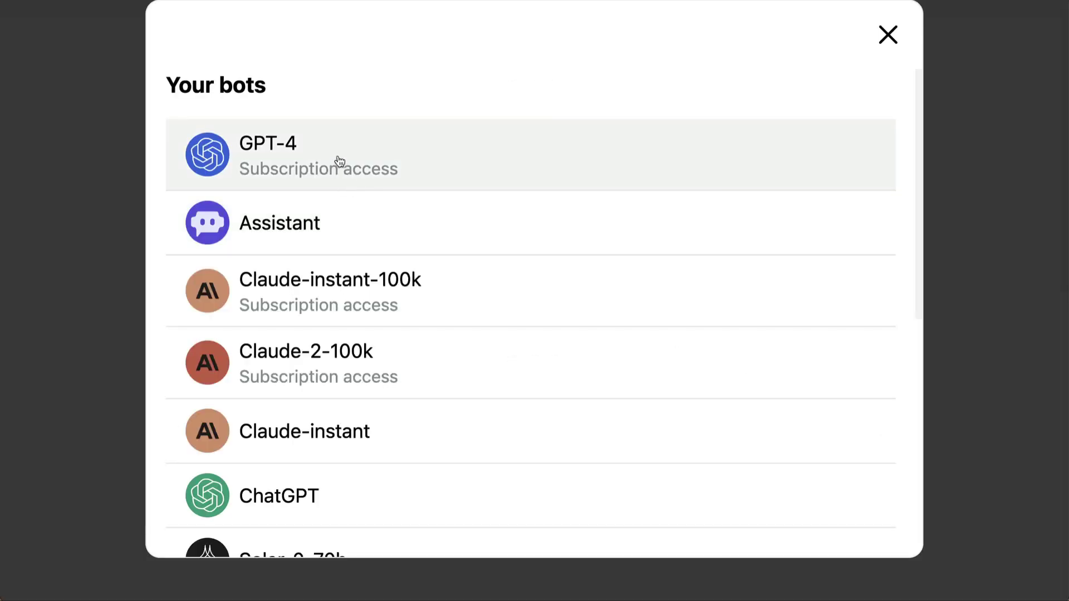
scroll(369, 158, down, 1)
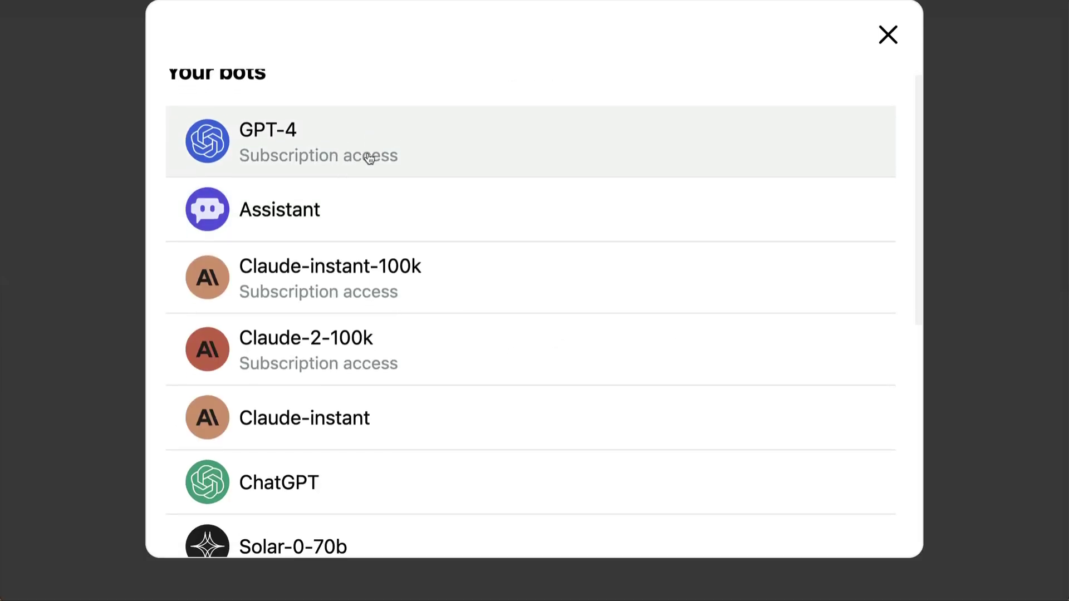
scroll(370, 158, down, 1)
scroll(369, 159, down, 2)
scroll(369, 159, down, 2)
scroll(370, 159, down, 2)
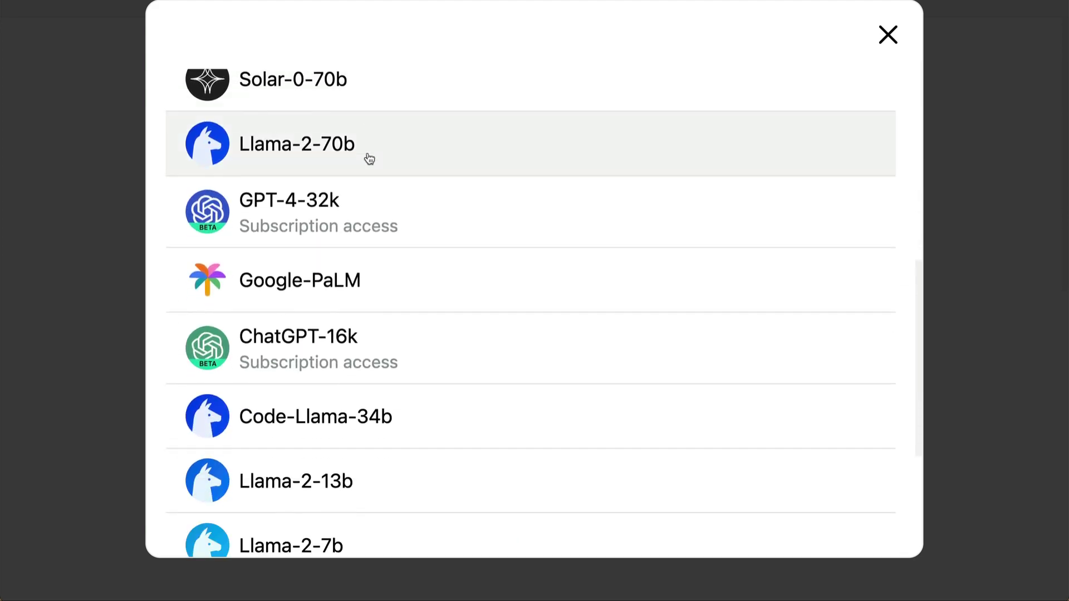
scroll(370, 160, down, 2)
scroll(369, 159, down, 1)
scroll(370, 160, up, 2)
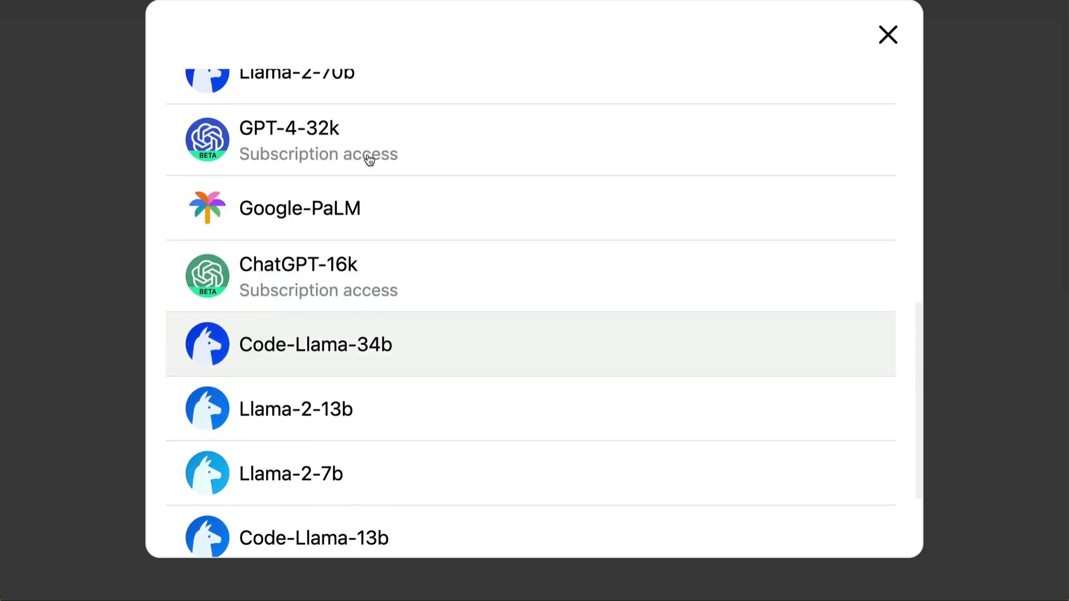
scroll(368, 159, up, 3)
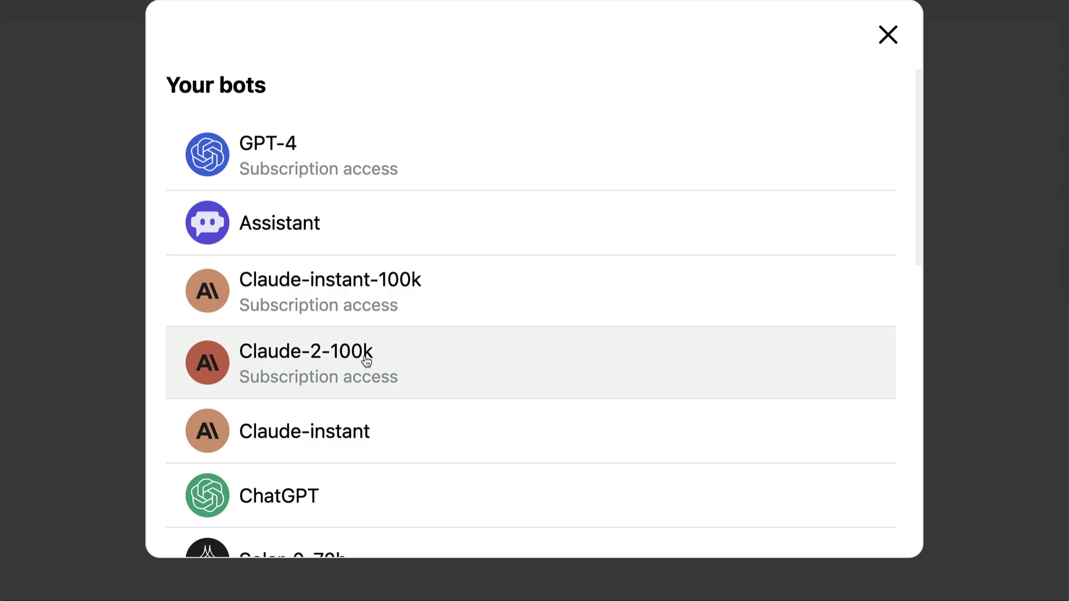
Start a Claude-2-100k chat with the iOS 16 agreement PDF link and the five-red-flags table prompt
click(370, 359)
text(https://www.apple.com/legal/sla/docs/iOS16_iPadOS16.pdf)
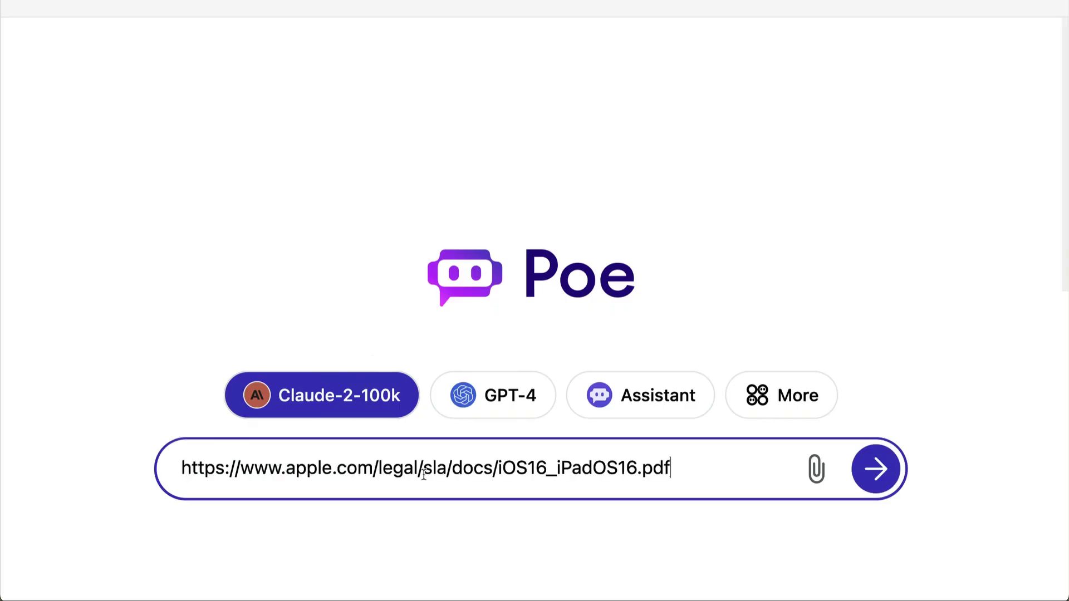
key(shift+Return)
text(Ree)
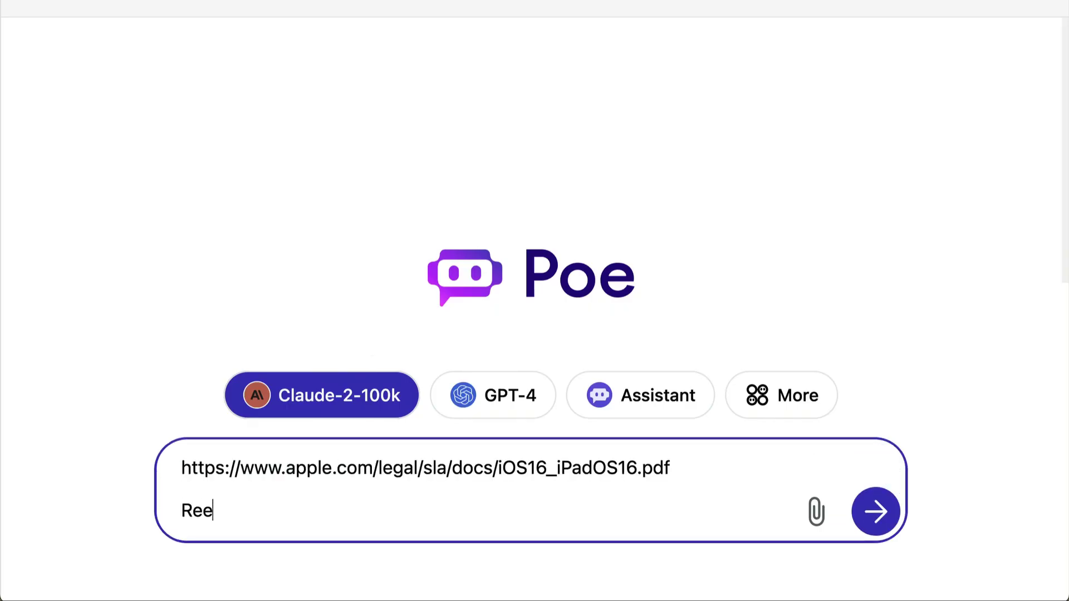
key(BackSpace)
text(ad this 582)
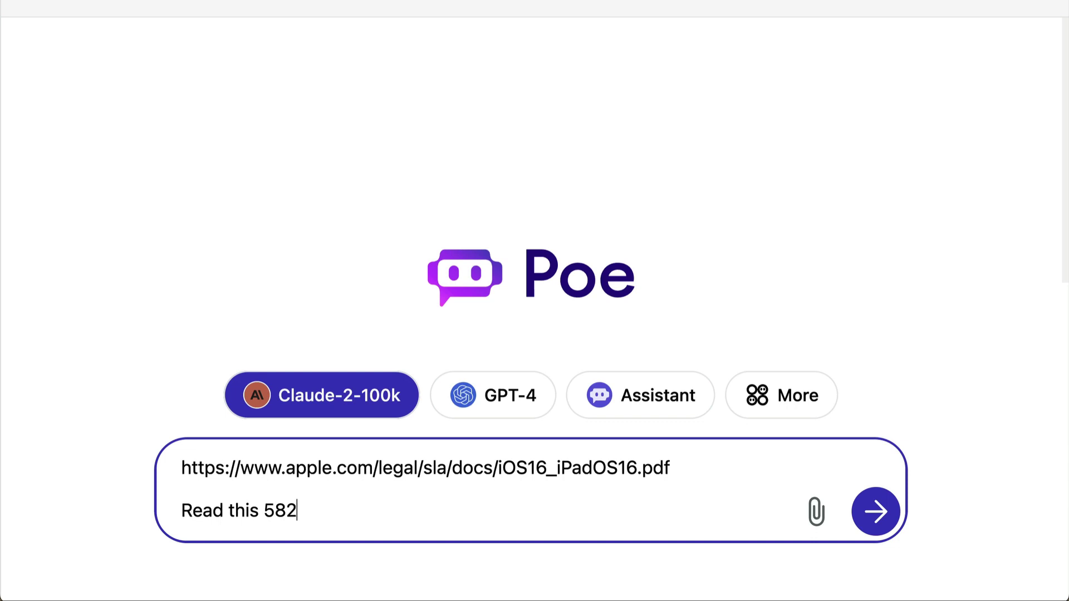
text(-page agreement)
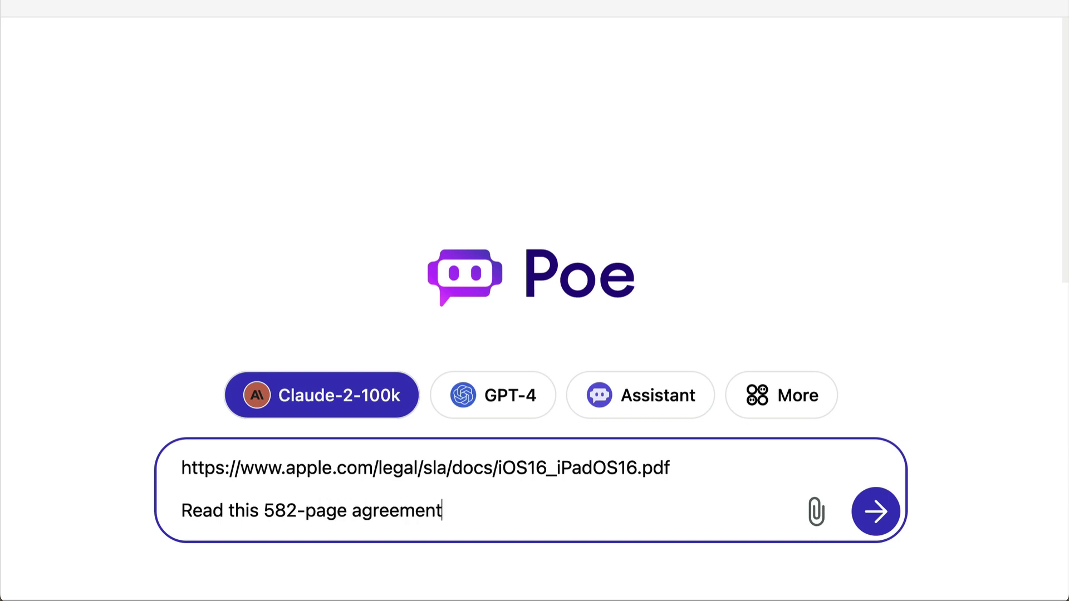
text(. What)
text( 5 things would ca)
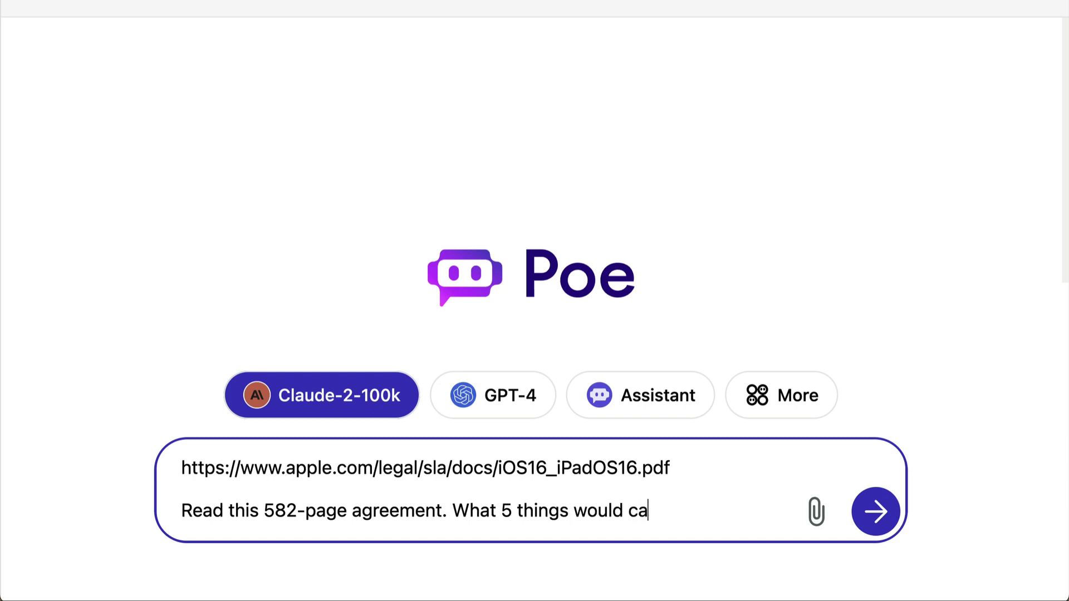
text(use you to not sign? Put )
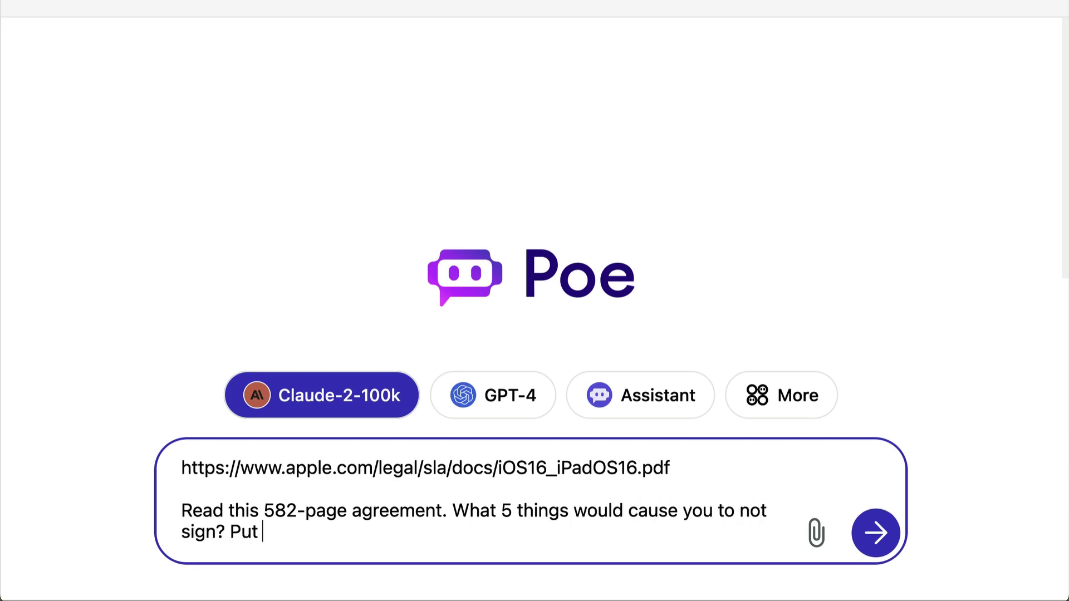
text(them in a nice table.)
key(Return)
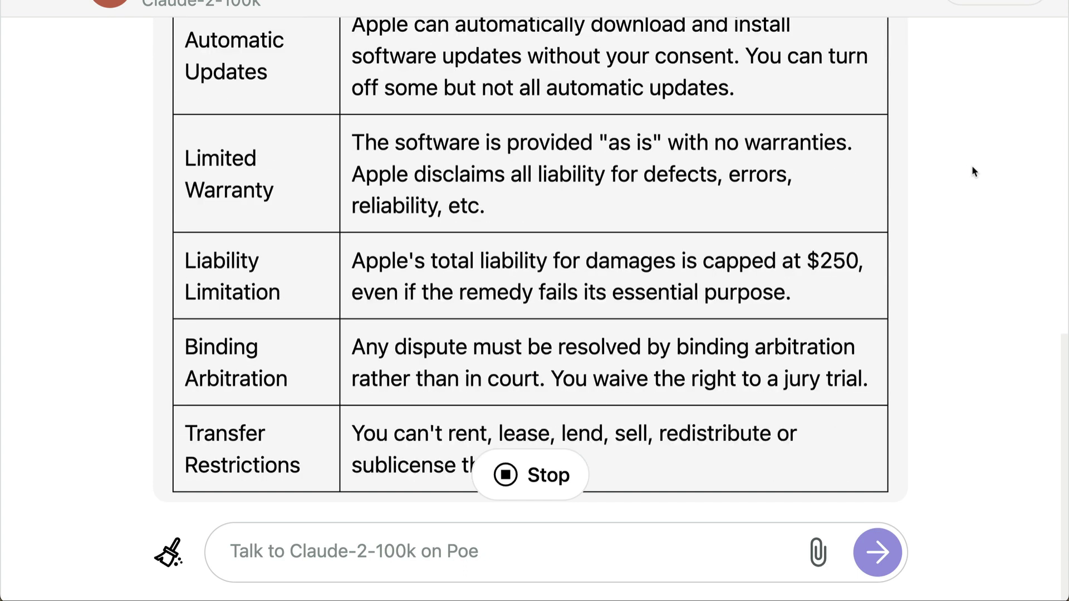
text(ad)
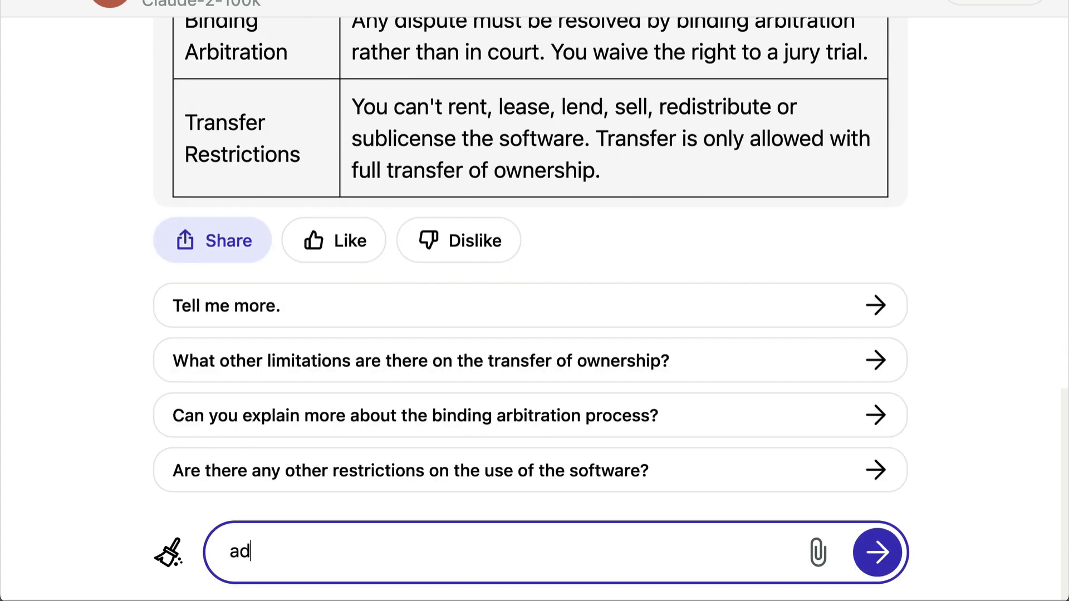
text(d page numbers and )
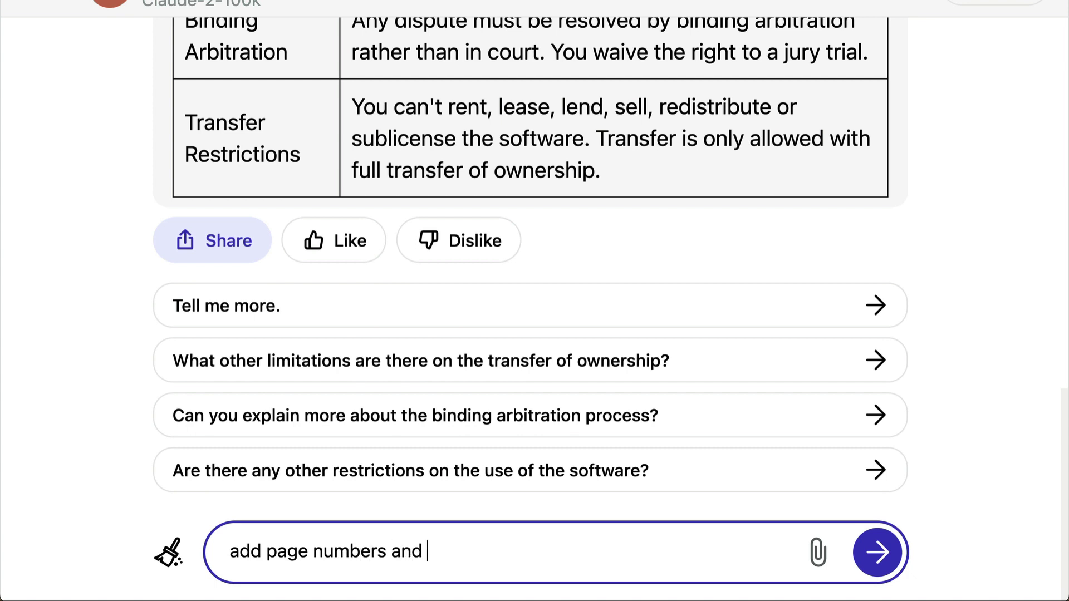
text(references)
Send the follow-up asking Claude-2-100k to add page numbers and references to the table
key(Return)
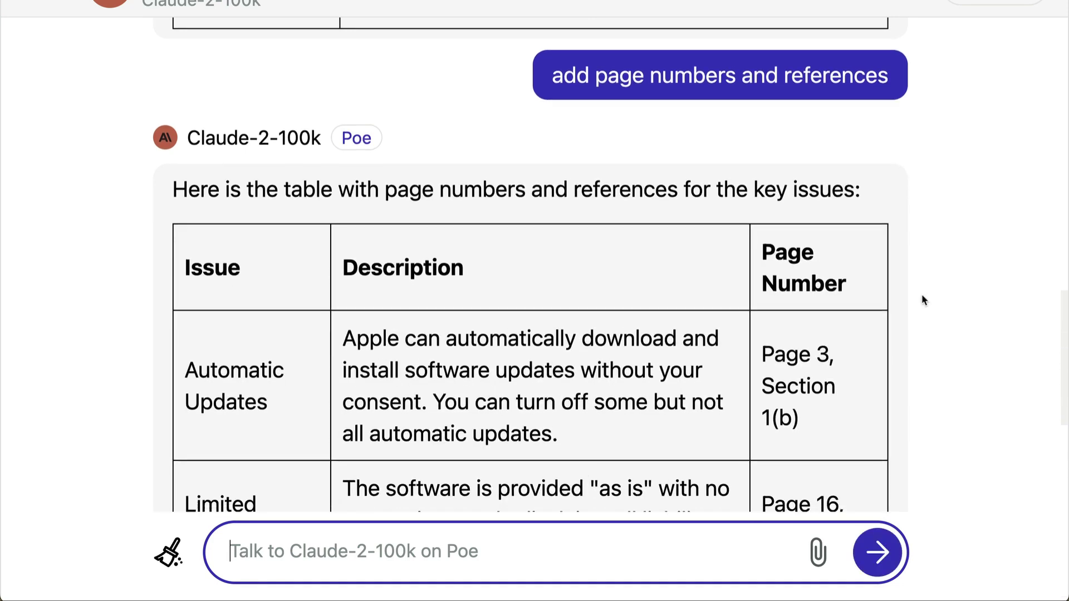
scroll(923, 299, down, 2)
scroll(923, 300, down, 2)
scroll(923, 299, down, 1)
scroll(923, 300, down, 1)
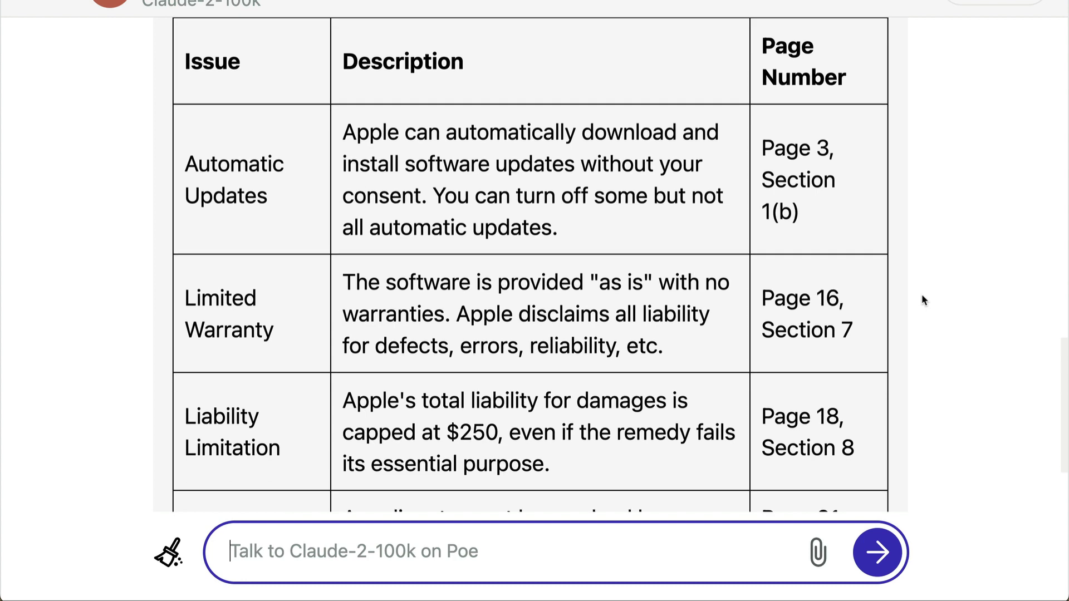
scroll(922, 299, down, 1)
scroll(923, 300, down, 1)
scroll(922, 300, down, 1)
scroll(923, 300, down, 1)
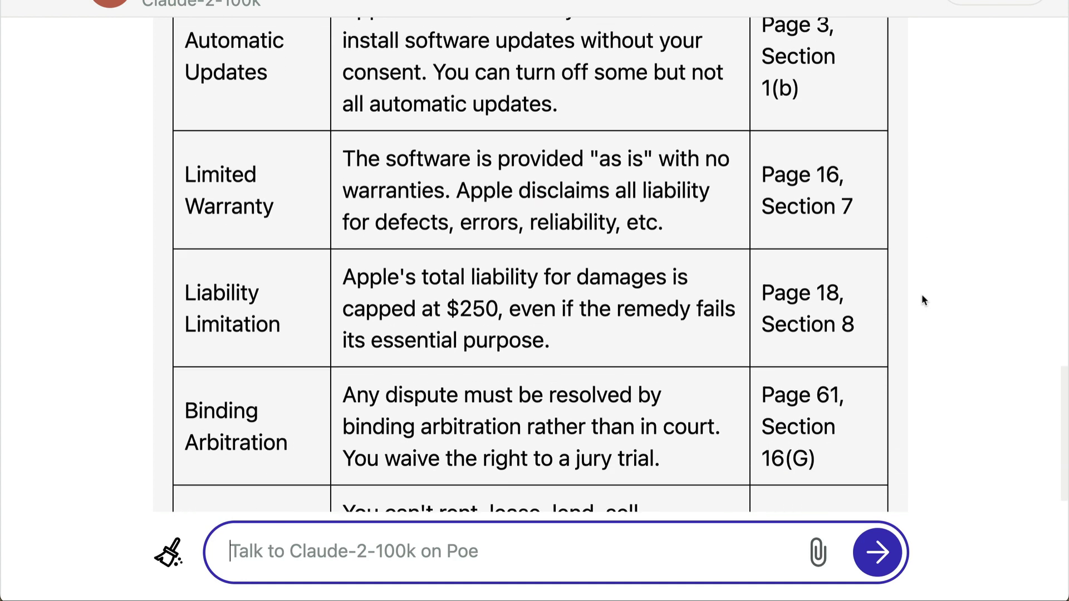
scroll(923, 300, down, 1)
scroll(923, 300, down, 1)
scroll(921, 301, down, 1)
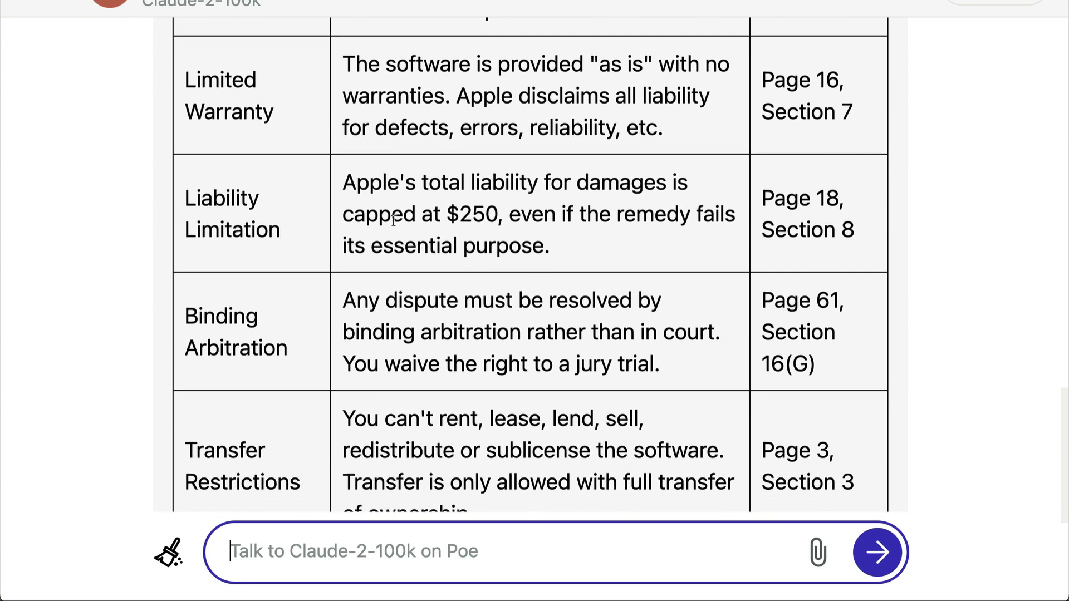
Highlight the $250 liability cap and binding arbitration sentences in the page-referenced table
drag(340, 191, 500, 216)
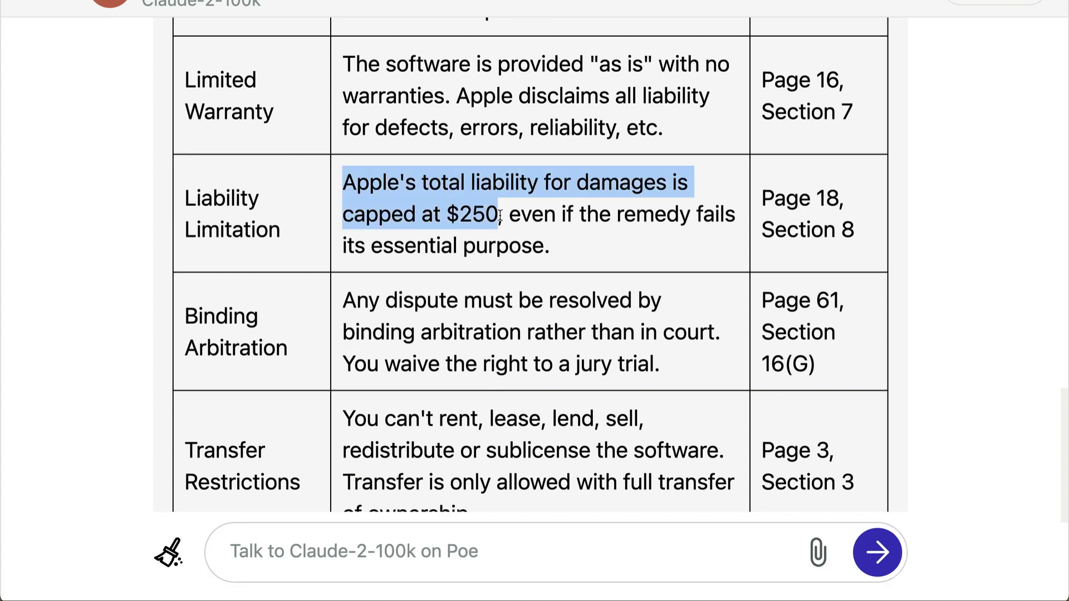
scroll(974, 328, down, 2)
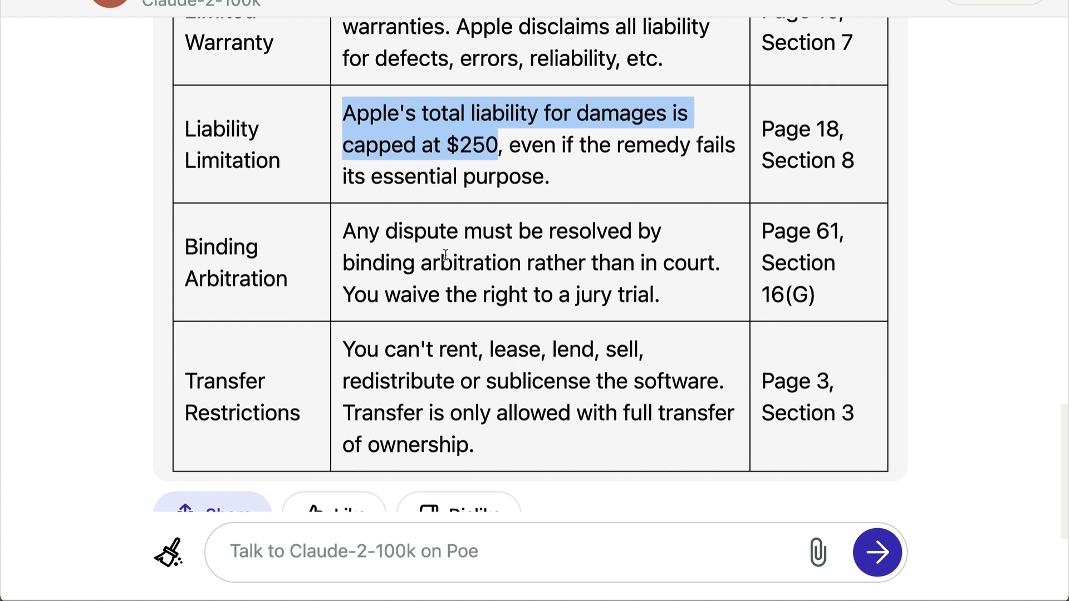
drag(342, 232, 725, 264)
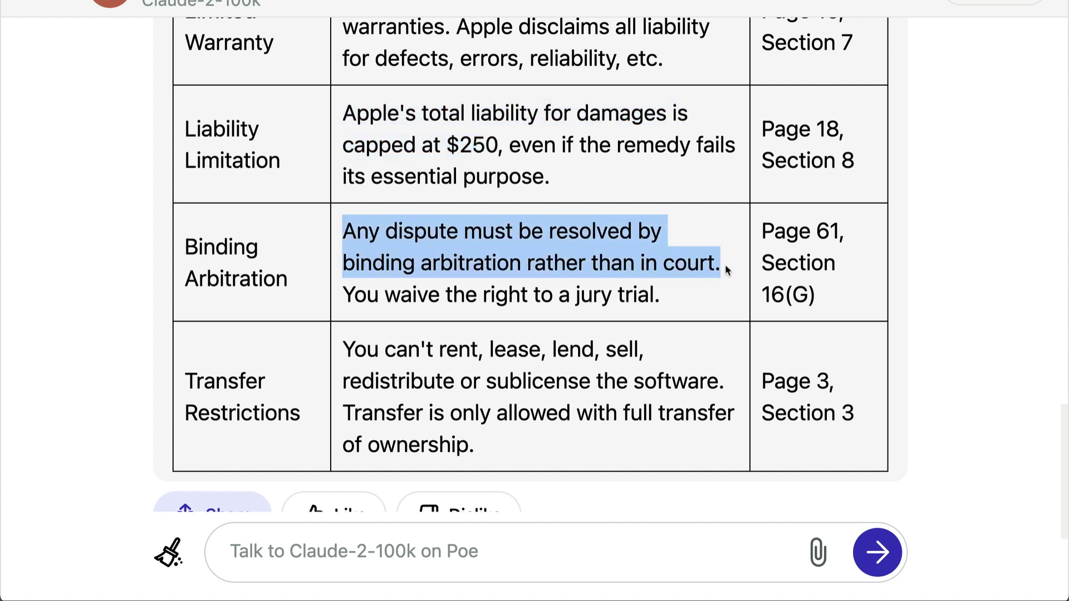